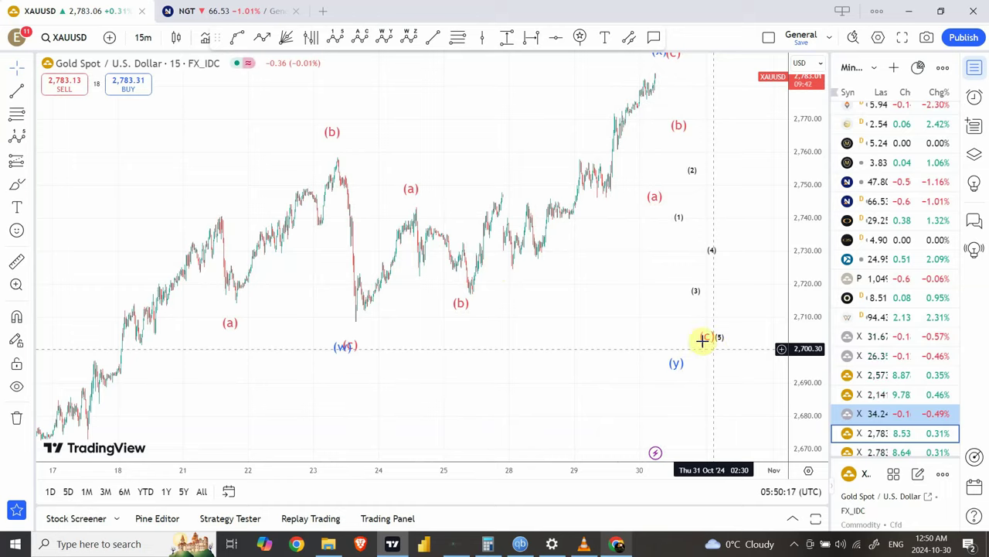
Review the gold wave counts, then nudge the blue wave's (w) point slightly up-left.
{"action": "left_click_drag", "start_coordinate": [641, 274], "coordinate": [549, 287]}
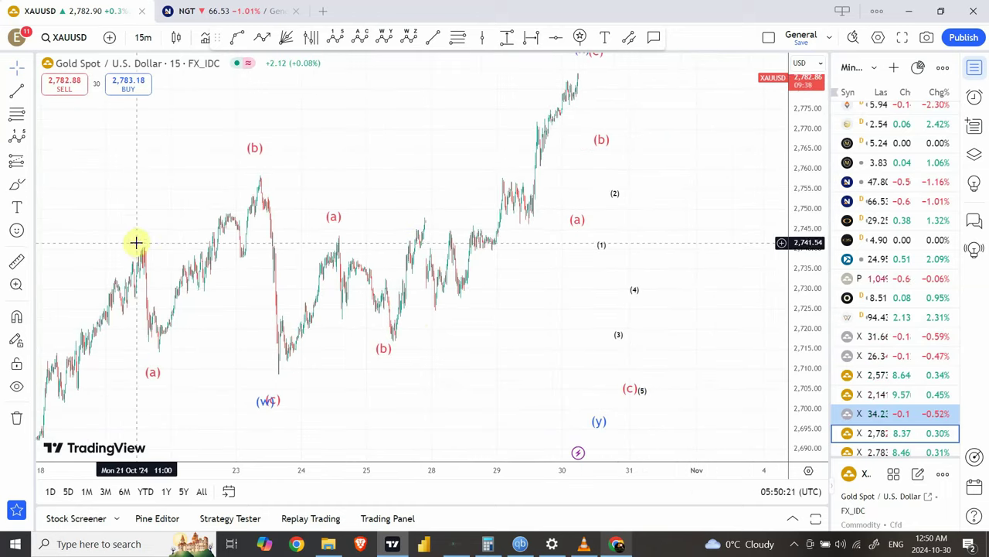
{"action": "left_click", "coordinate": [136, 242]}
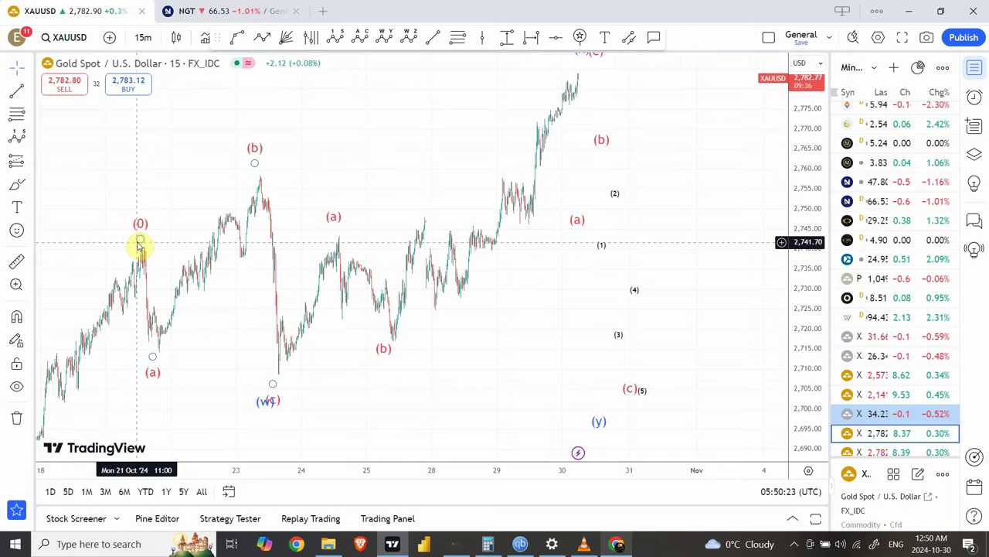
{"action": "left_click", "coordinate": [280, 379]}
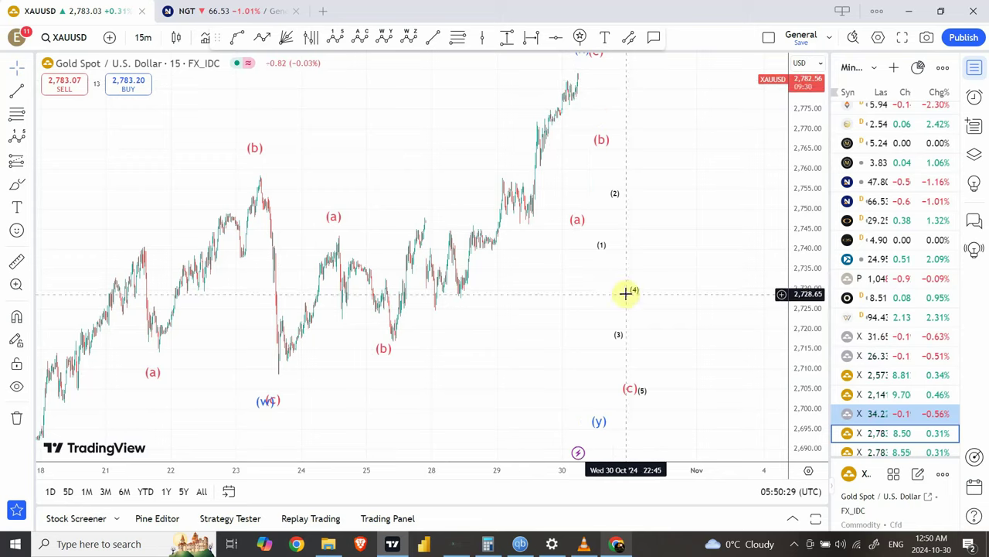
{"action": "left_click", "coordinate": [641, 379]}
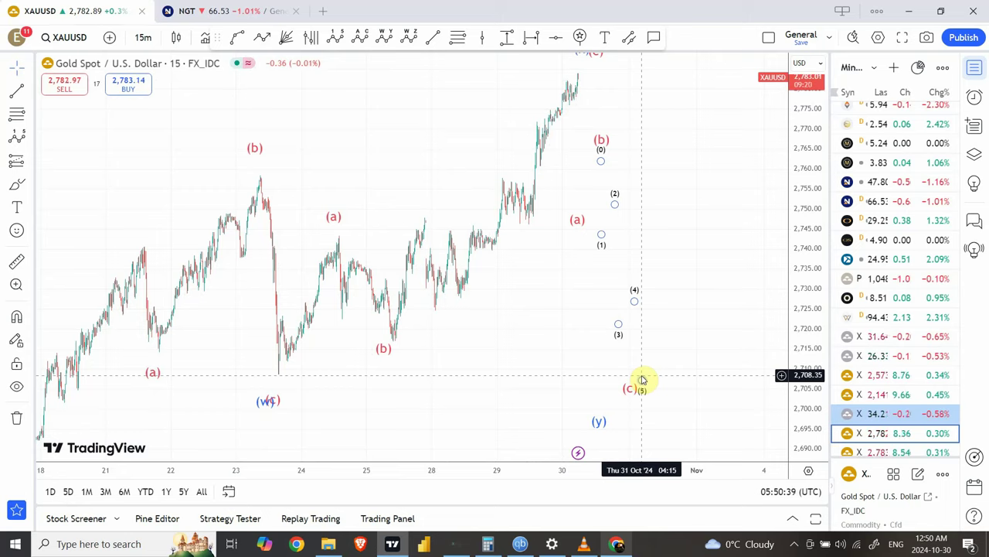
{"action": "left_click", "coordinate": [266, 398]}
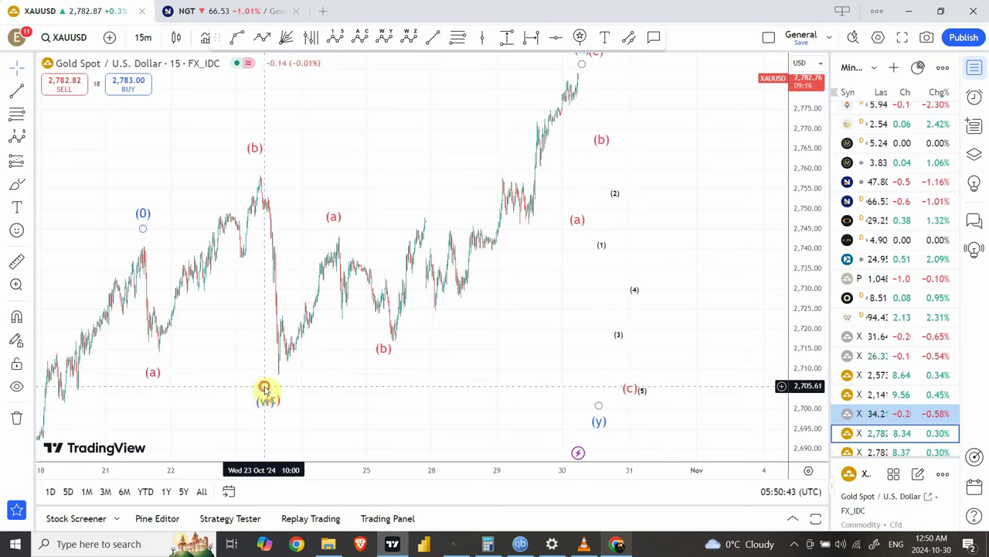
{"action": "left_click_drag", "start_coordinate": [265, 390], "coordinate": [255, 381]}
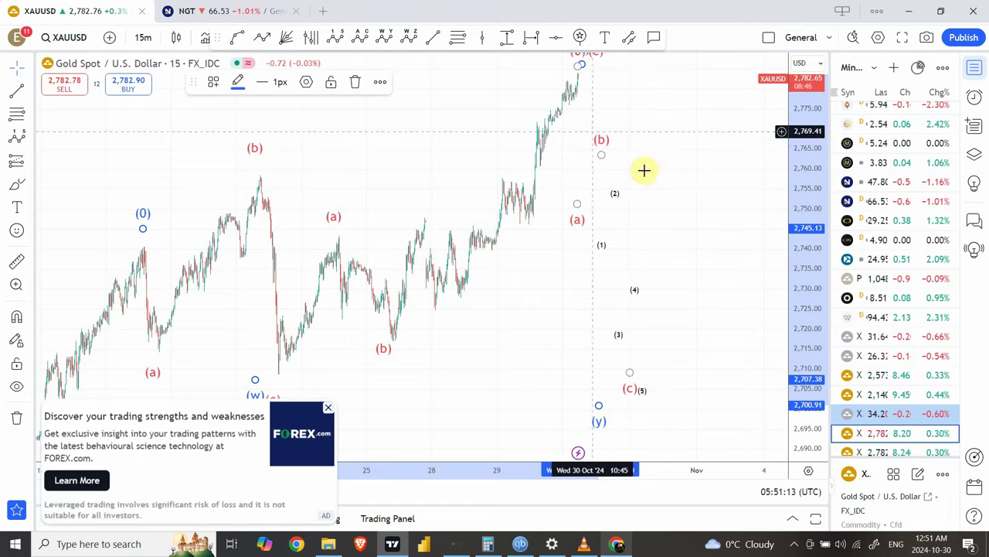
Draw a gold path from the latest high through (a), (b), (1), (2), (4) to (5), then up into November.
{"action": "left_click", "coordinate": [262, 38]}
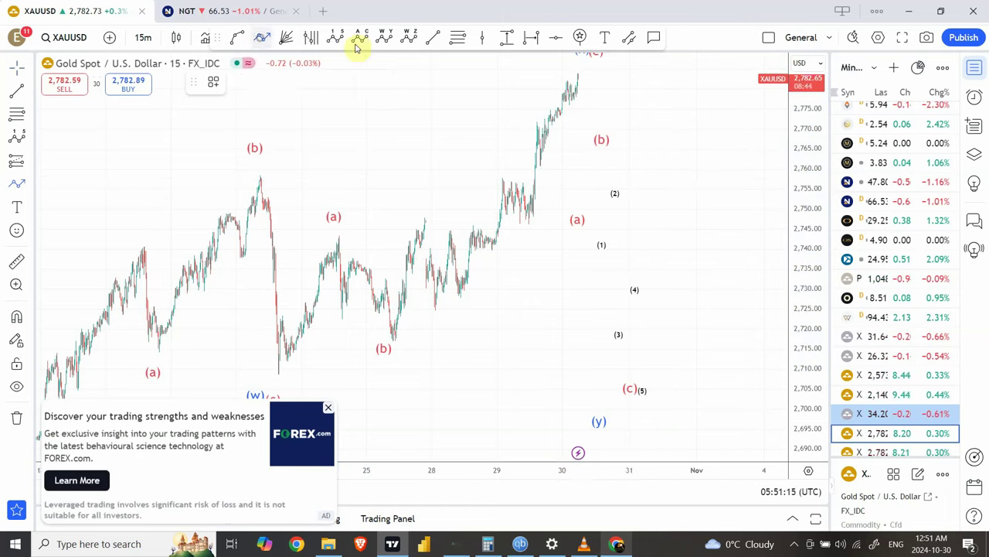
{"action": "left_click", "coordinate": [579, 107]}
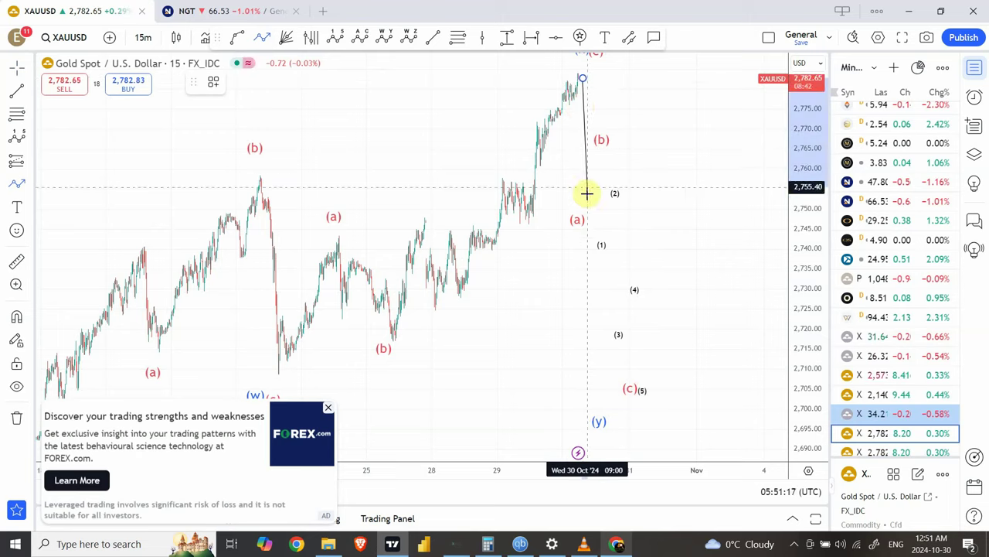
{"action": "left_click", "coordinate": [592, 182]}
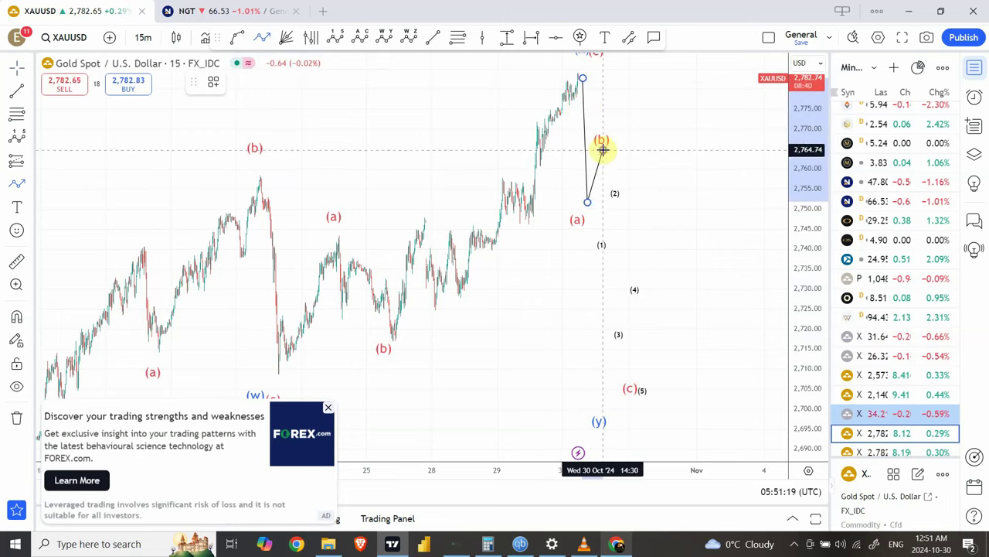
{"action": "left_click", "coordinate": [602, 149]}
{"action": "left_click", "coordinate": [605, 211]}
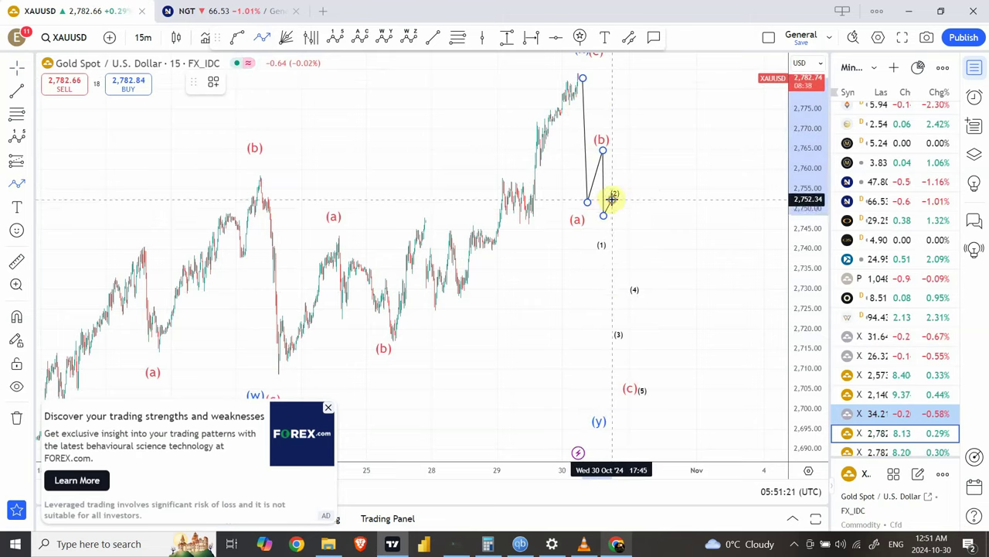
{"action": "left_click", "coordinate": [611, 199]}
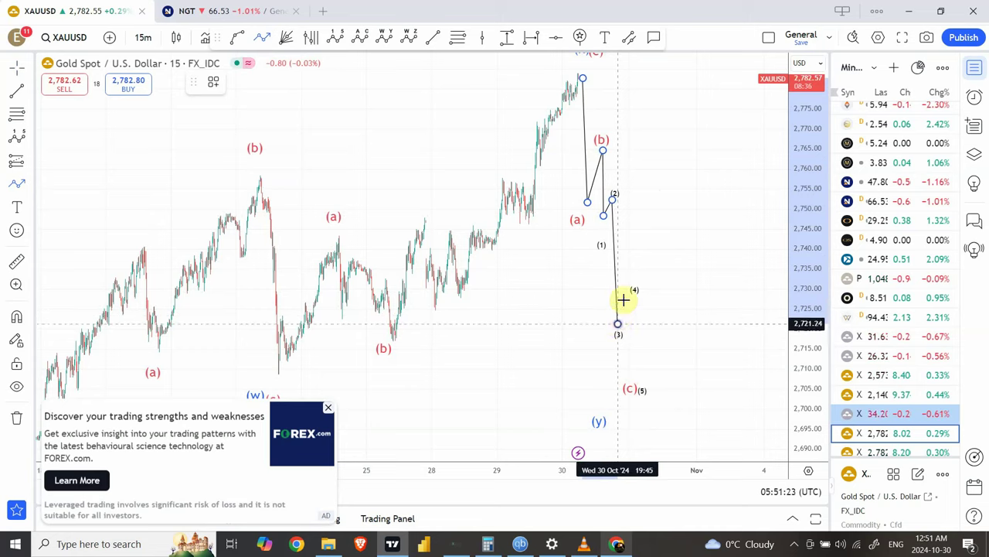
{"action": "left_click", "coordinate": [626, 291]}
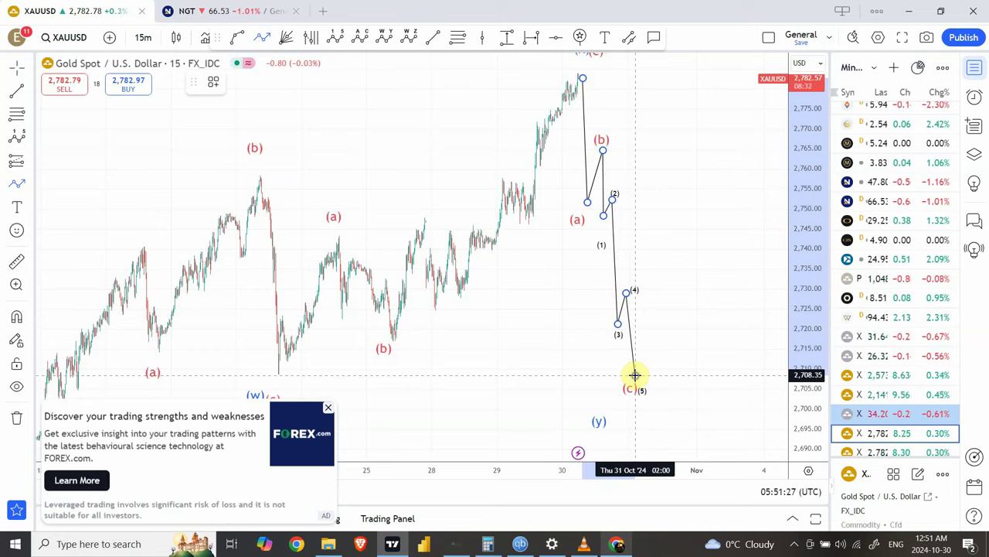
{"action": "left_click", "coordinate": [634, 375]}
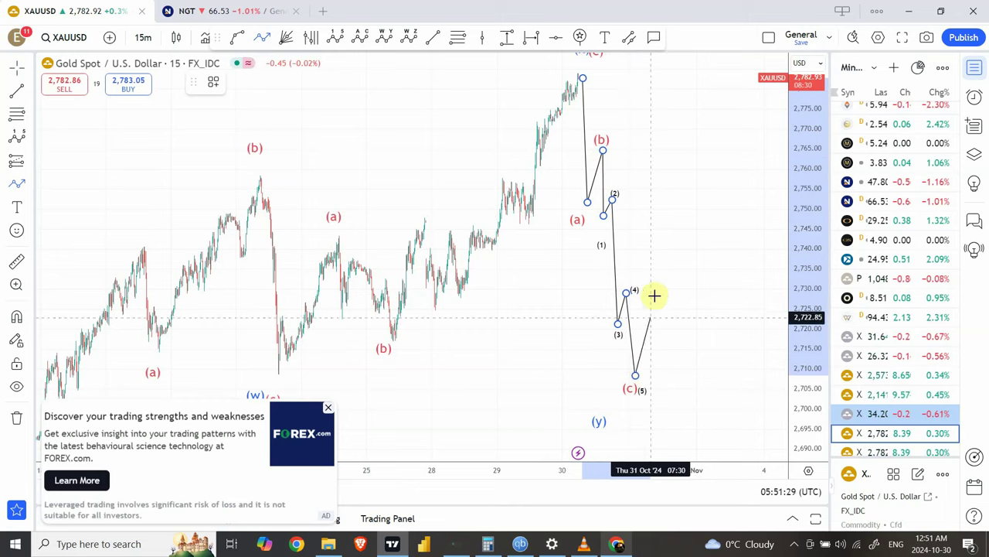
{"action": "left_click", "coordinate": [731, 96]}
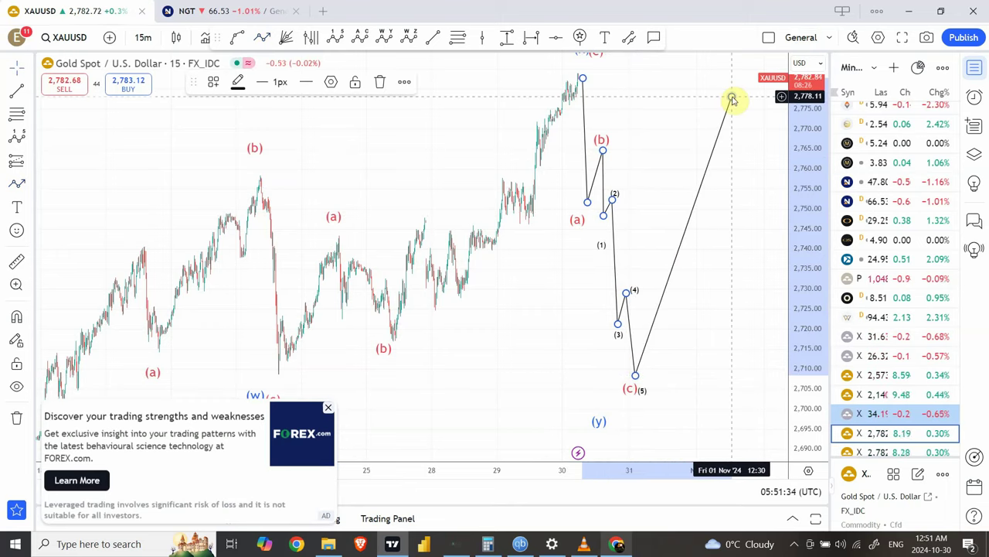
{"action": "left_click", "coordinate": [739, 232]}
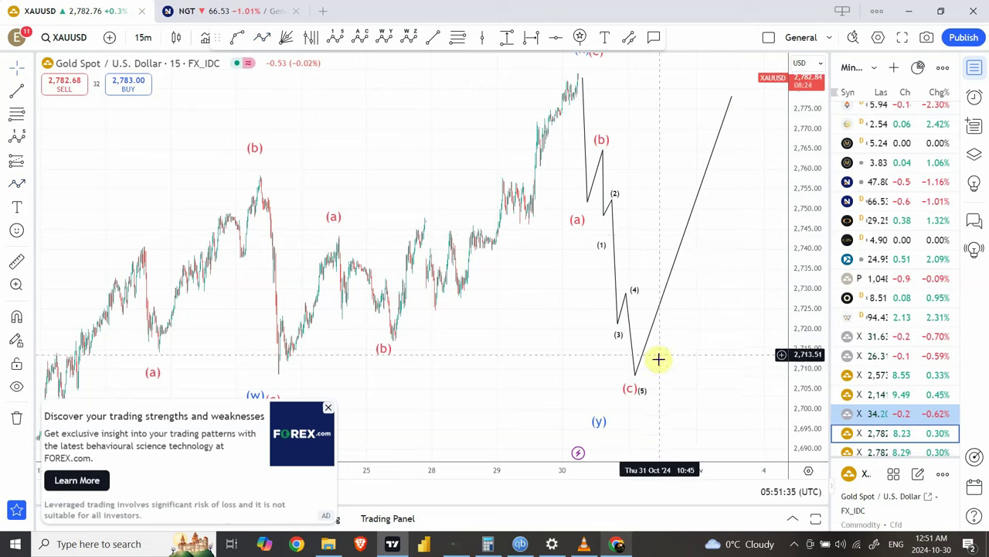
{"action": "left_click", "coordinate": [629, 295]}
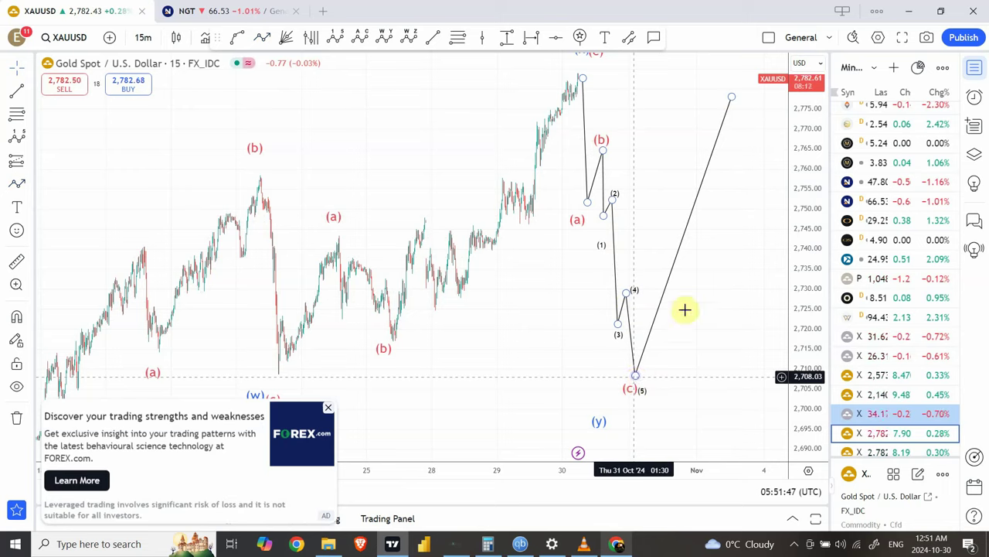
Open the XAGUSD chart, close the FOREX.com ad, and zoom out three steps to show several weeks.
{"action": "left_click", "coordinate": [884, 416]}
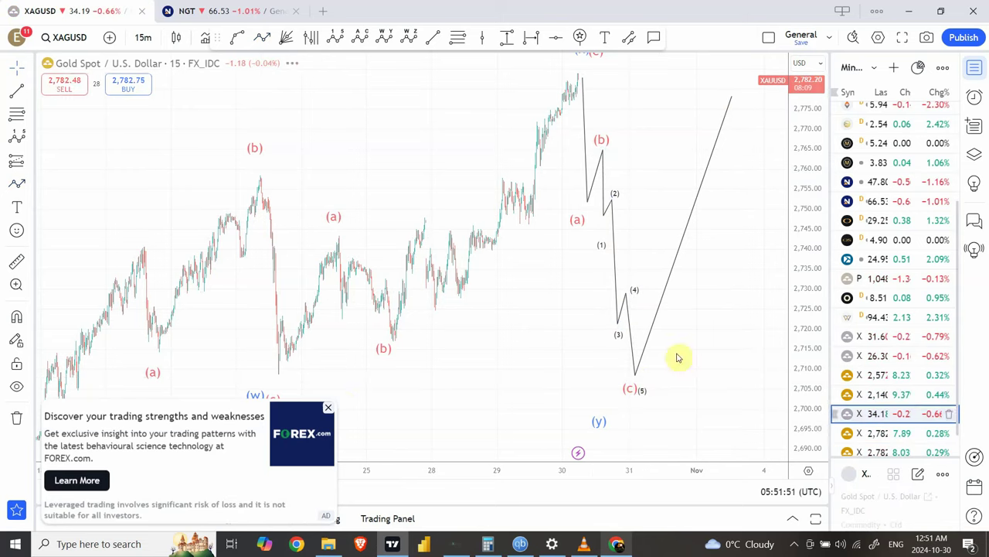
{"action": "left_click", "coordinate": [328, 408]}
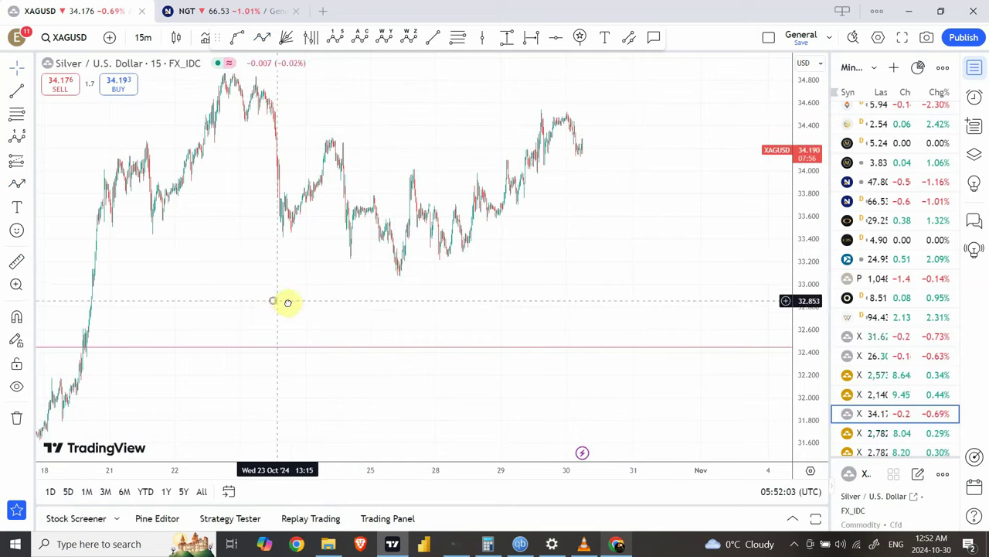
{"action": "left_click_drag", "start_coordinate": [287, 302], "coordinate": [353, 322]}
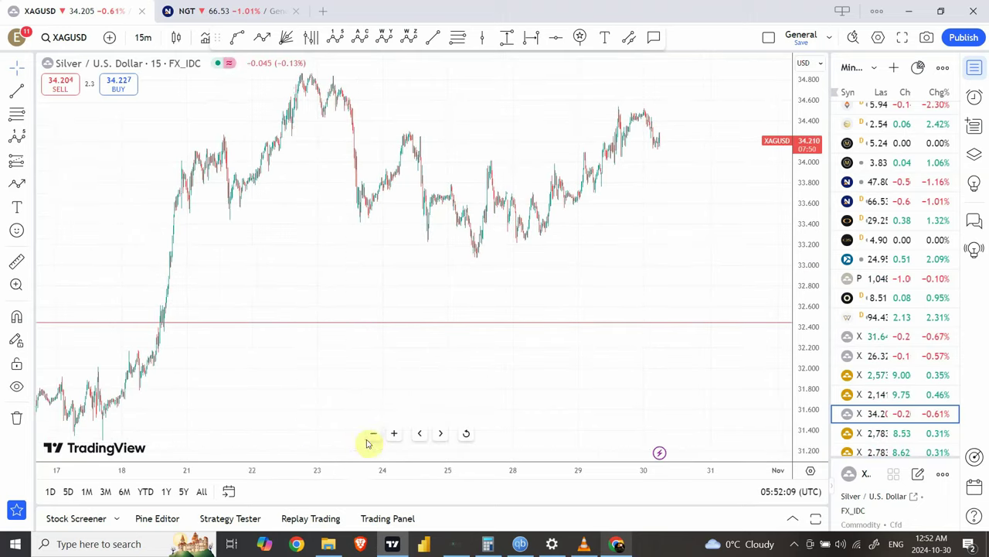
{"action": "left_click", "coordinate": [371, 435]}
{"action": "left_click", "coordinate": [371, 435]}
{"action": "left_click", "coordinate": [371, 435]}
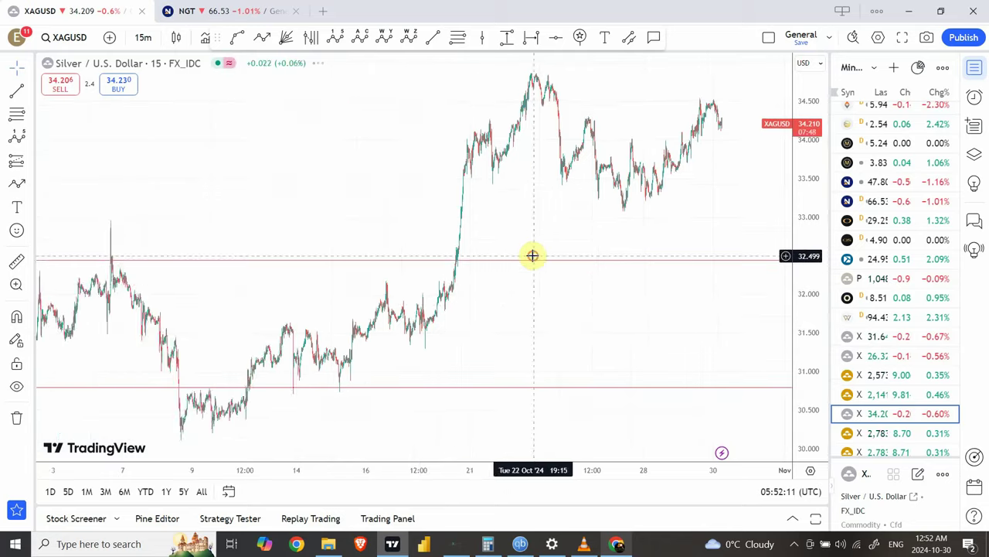
{"action": "left_click_drag", "start_coordinate": [532, 255], "coordinate": [214, 260]}
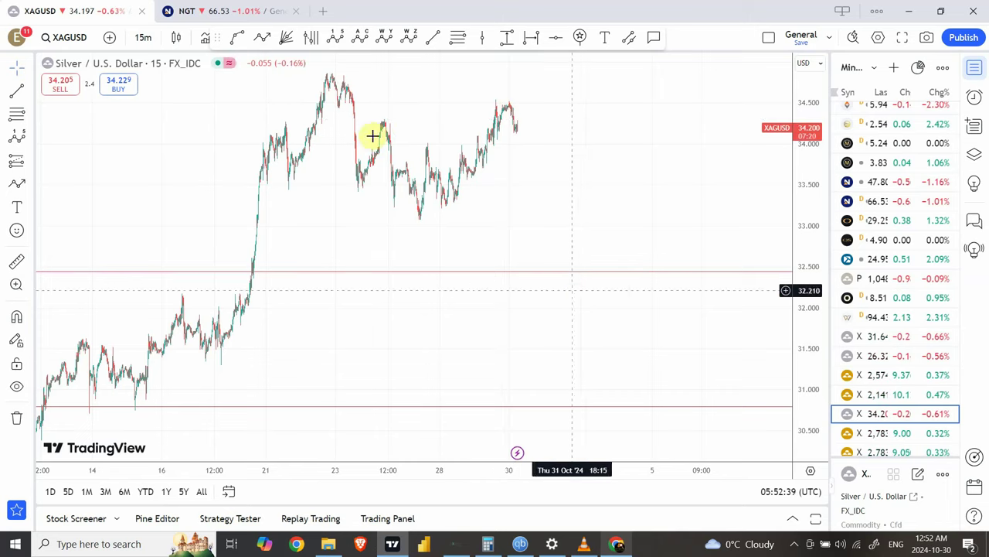
Place the WXY wave from the October high, through the Oct 25 low and recent high, to (y) near 32.6.
{"action": "left_click", "coordinate": [385, 38]}
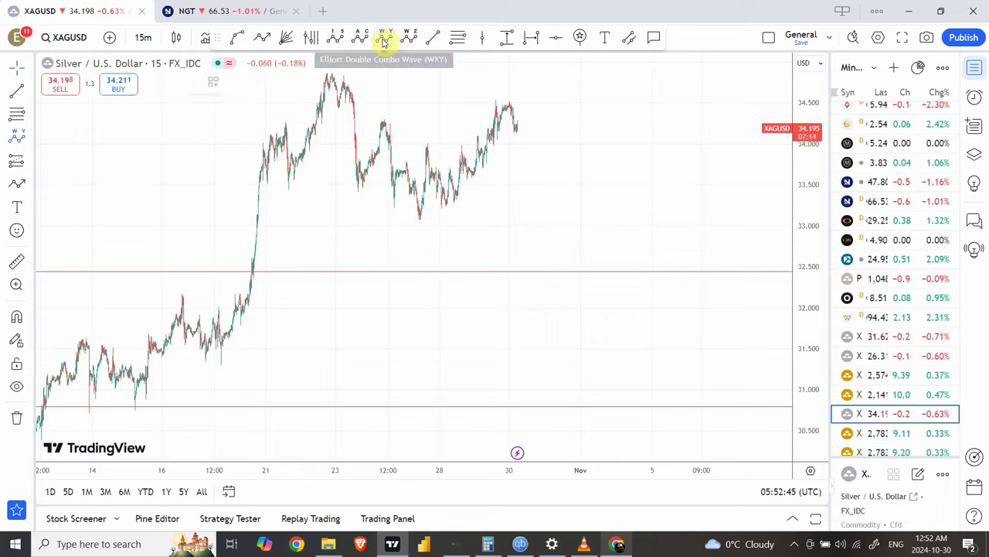
{"action": "left_click", "coordinate": [325, 68]}
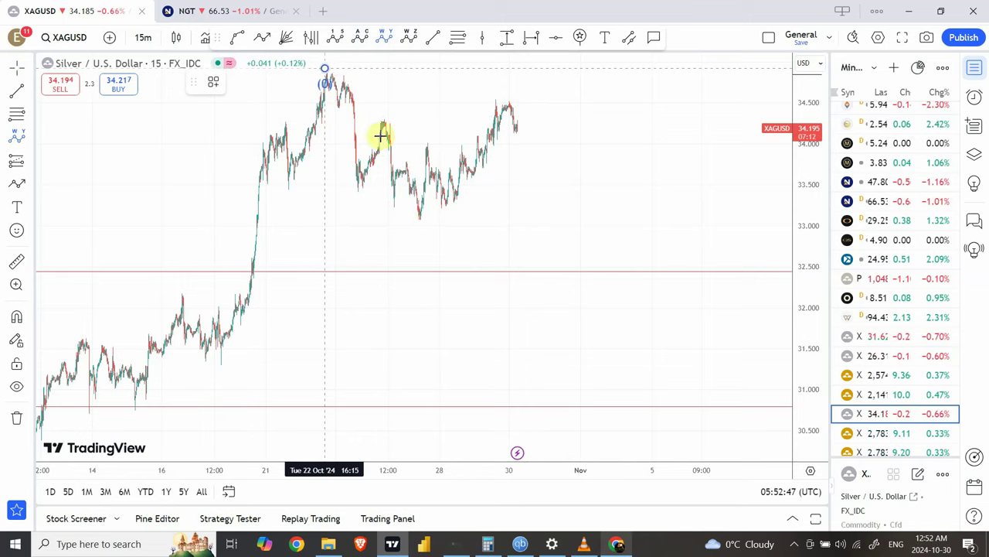
{"action": "left_click", "coordinate": [414, 231]}
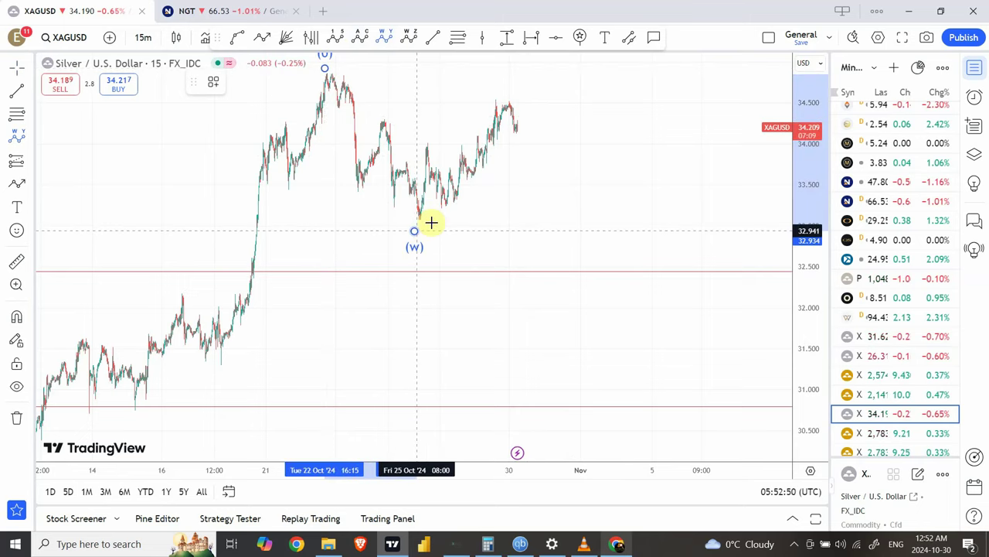
{"action": "left_click", "coordinate": [496, 91]}
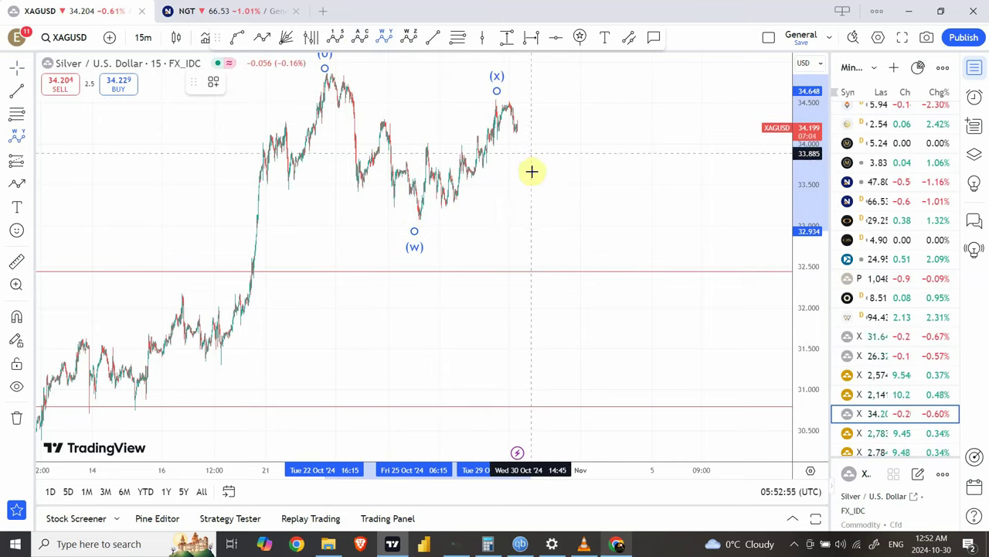
{"action": "left_click", "coordinate": [556, 259]}
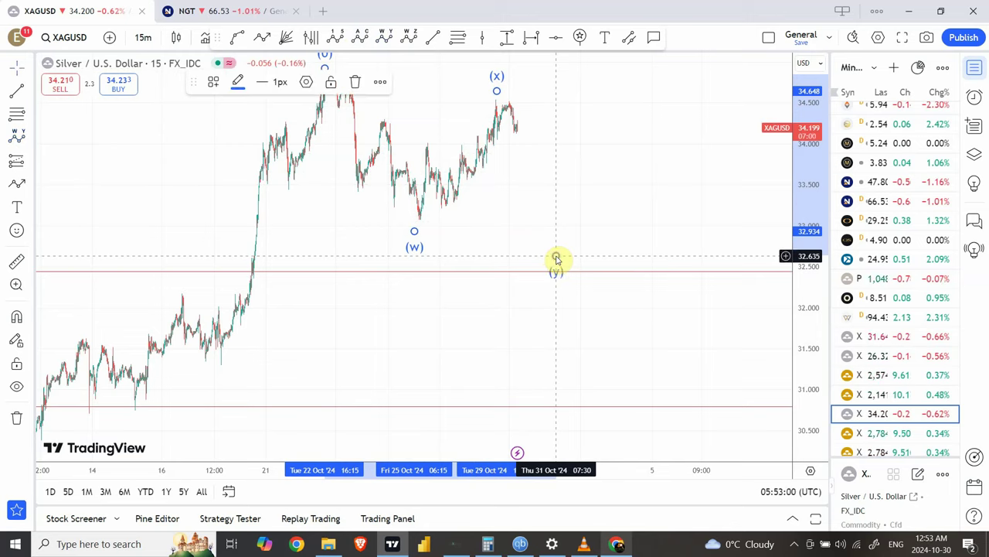
{"action": "left_click", "coordinate": [578, 221]}
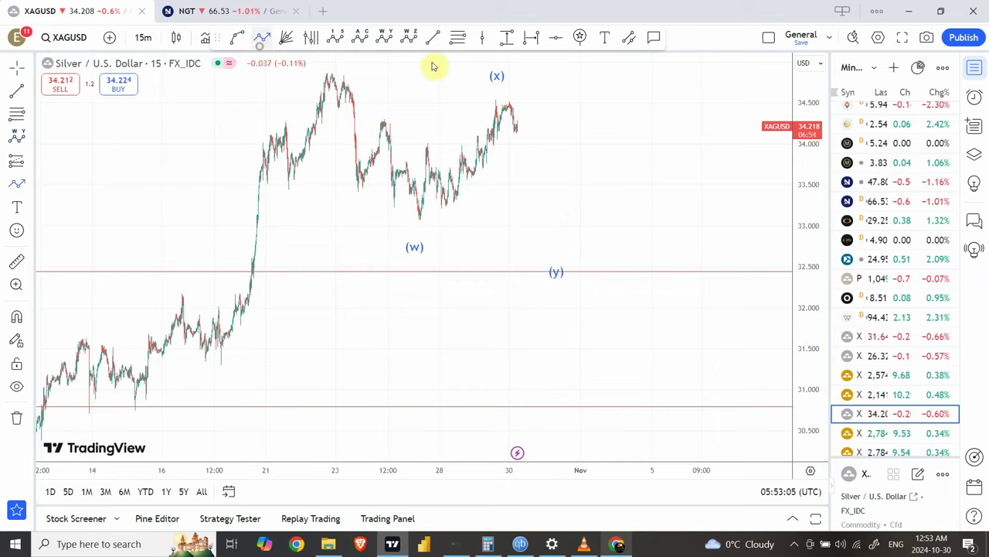
Draw a silver path from the recent peak down to the (y) level, then up past the October high into November.
{"action": "left_click", "coordinate": [522, 111]}
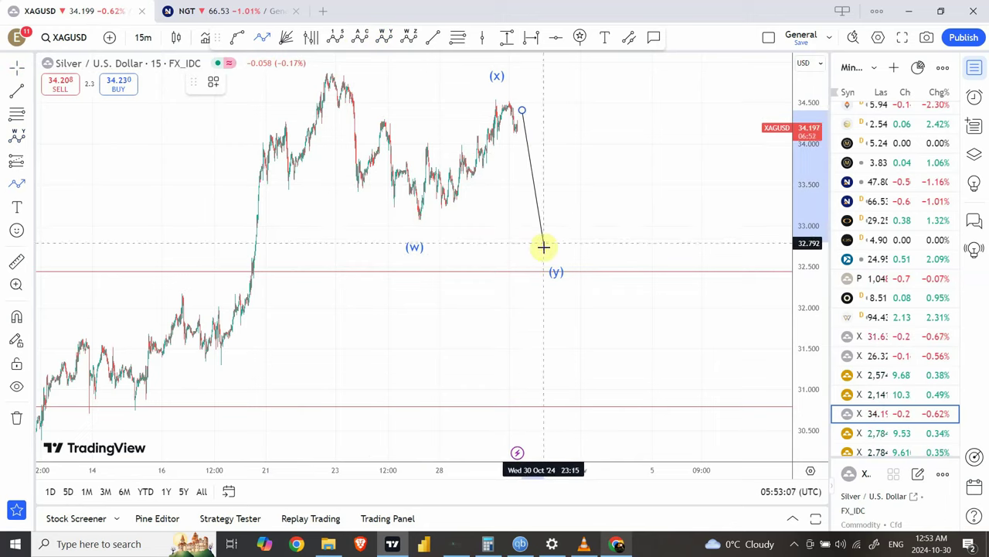
{"action": "left_click", "coordinate": [548, 283]}
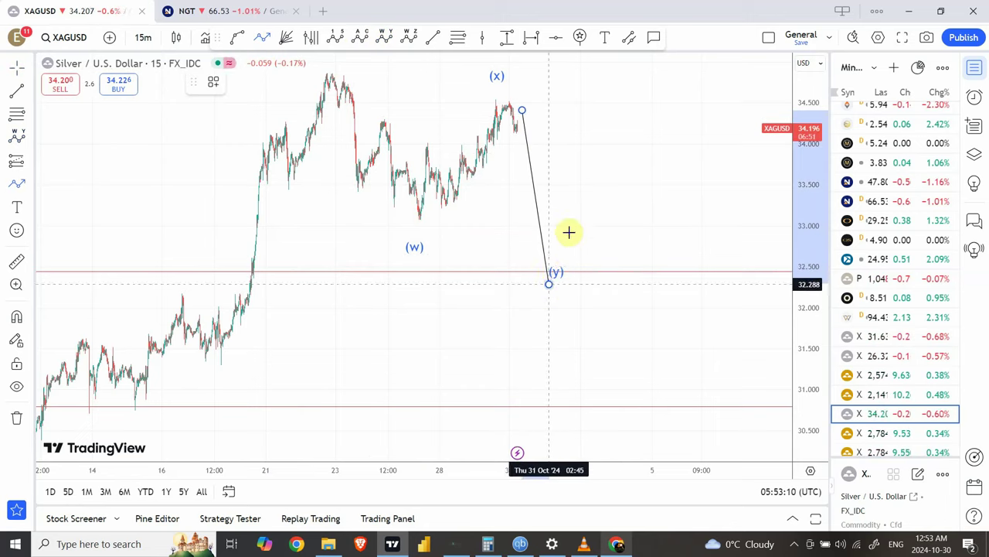
{"action": "left_click", "coordinate": [622, 64]}
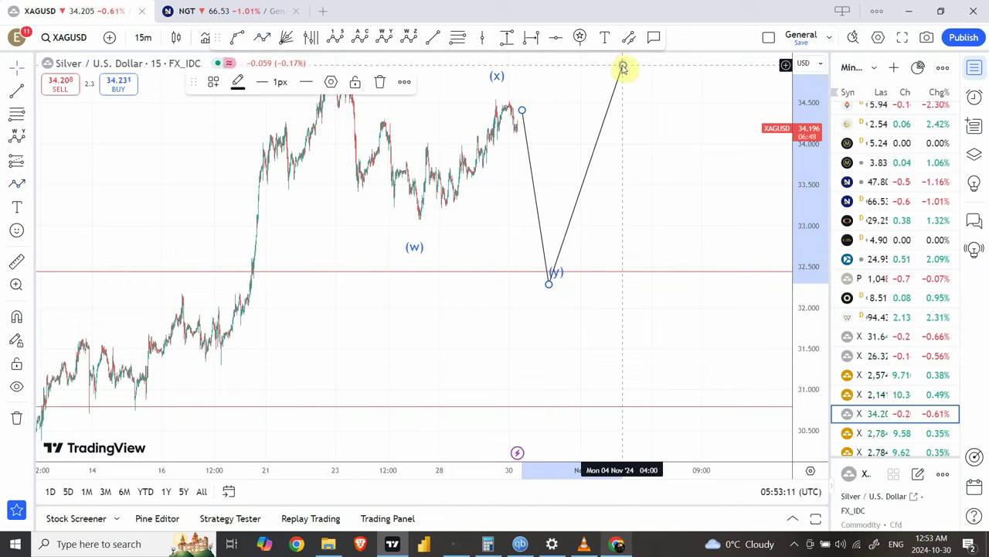
{"action": "left_click", "coordinate": [626, 103]}
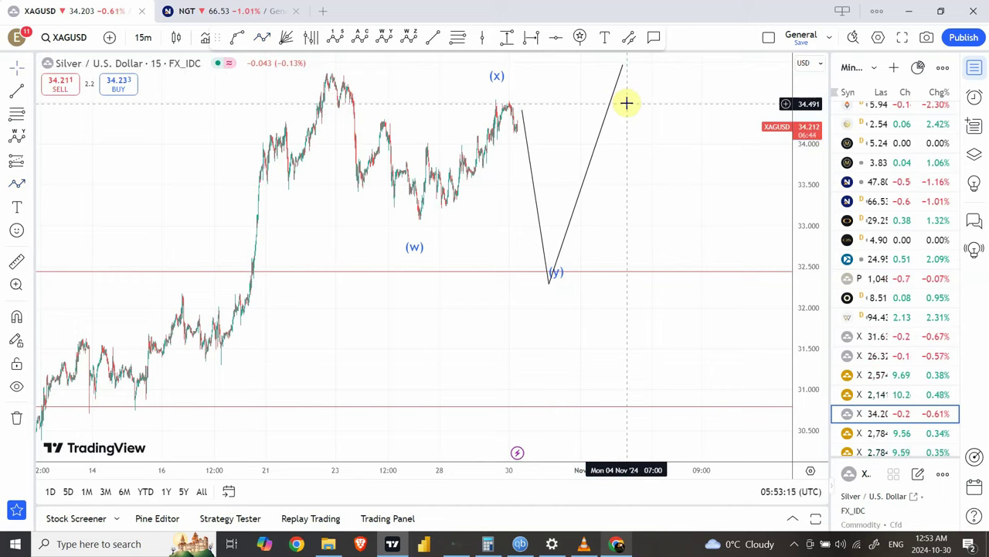